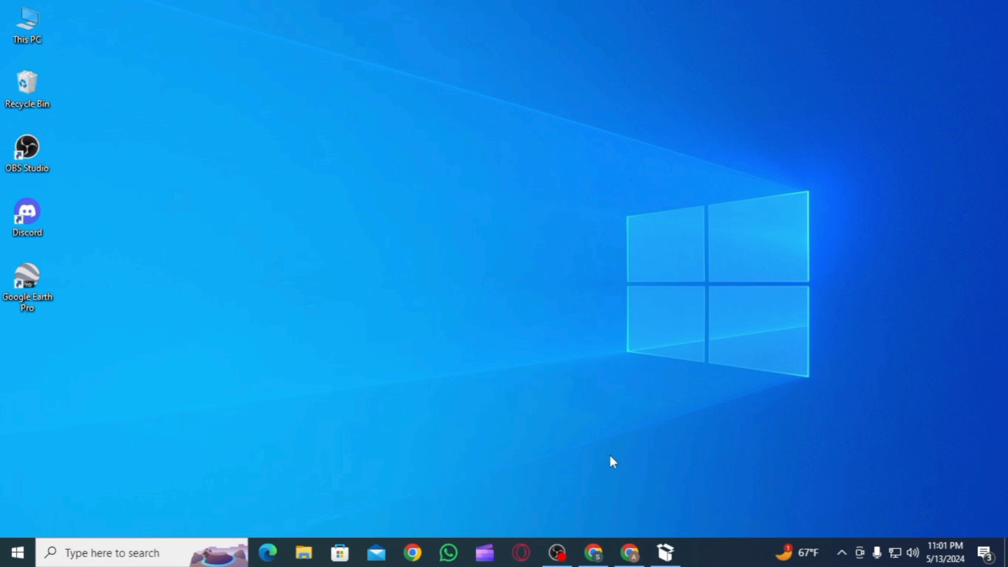
- Open the official Microsoft Teams download page from the search results
left_click(630, 552)
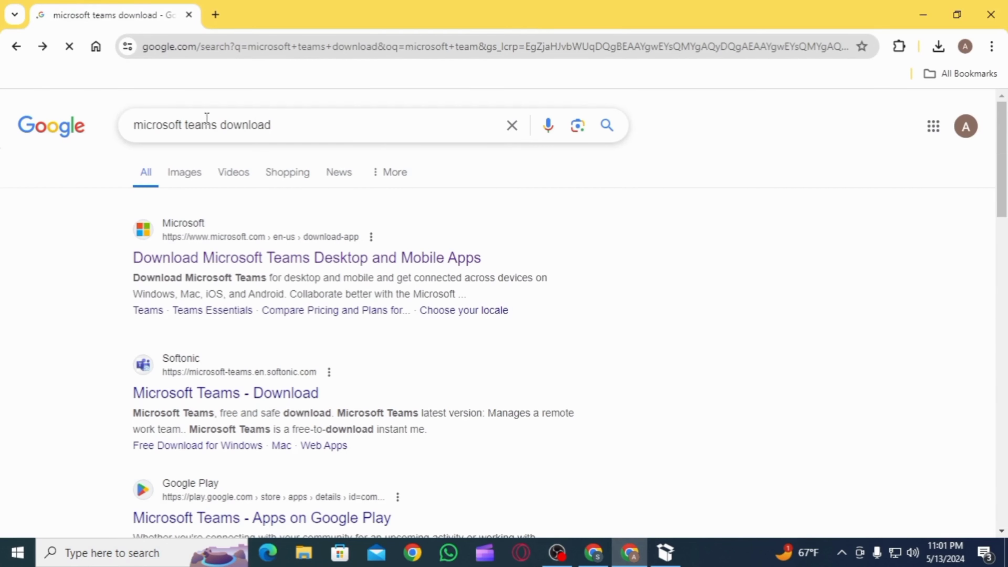
triple_click(120, 118)
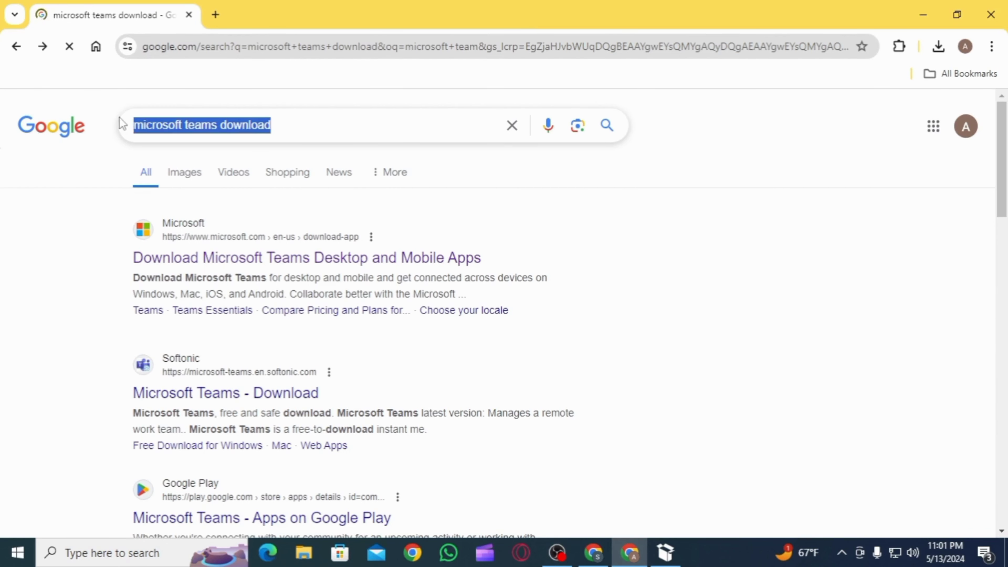
left_click(249, 263)
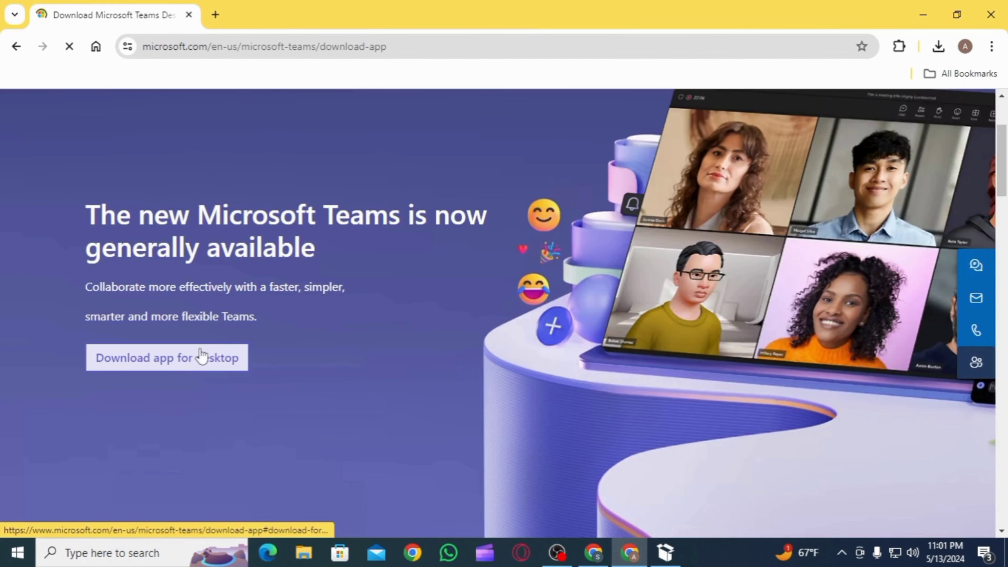
- Download the ARM64 build of the Teams app for work or school
left_click(199, 359)
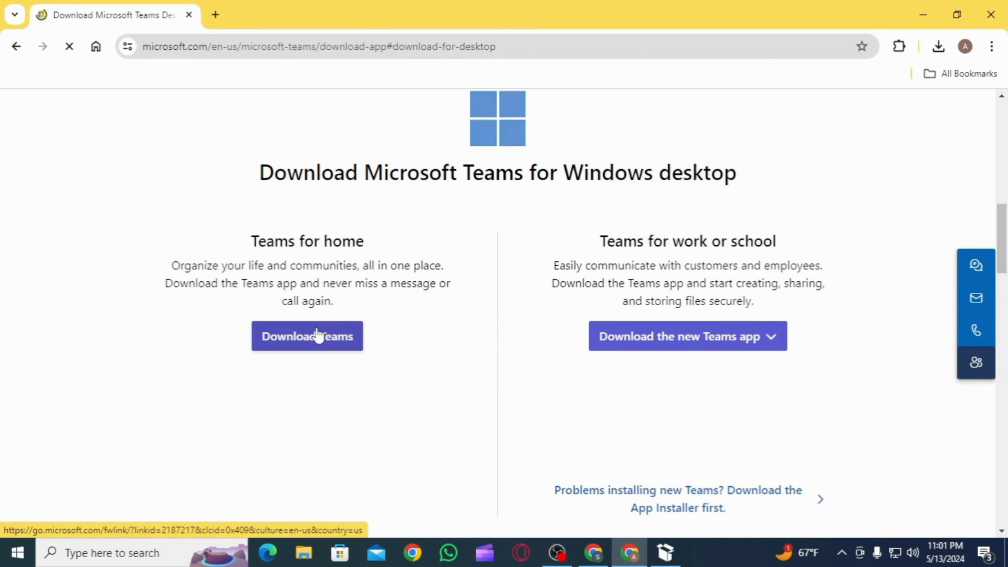
left_click(326, 346)
left_click_drag(229, 245, 416, 242)
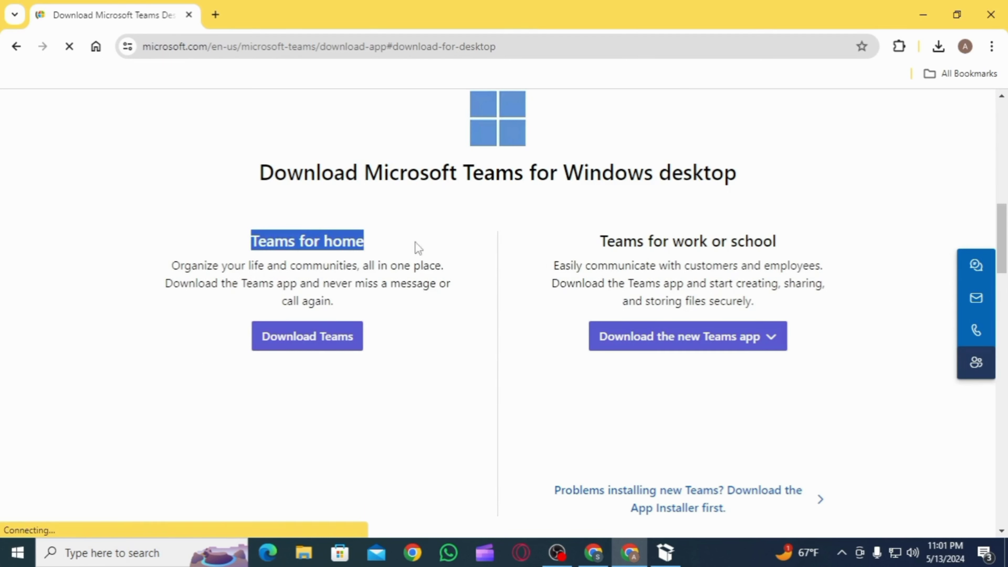
left_click_drag(599, 243, 806, 261)
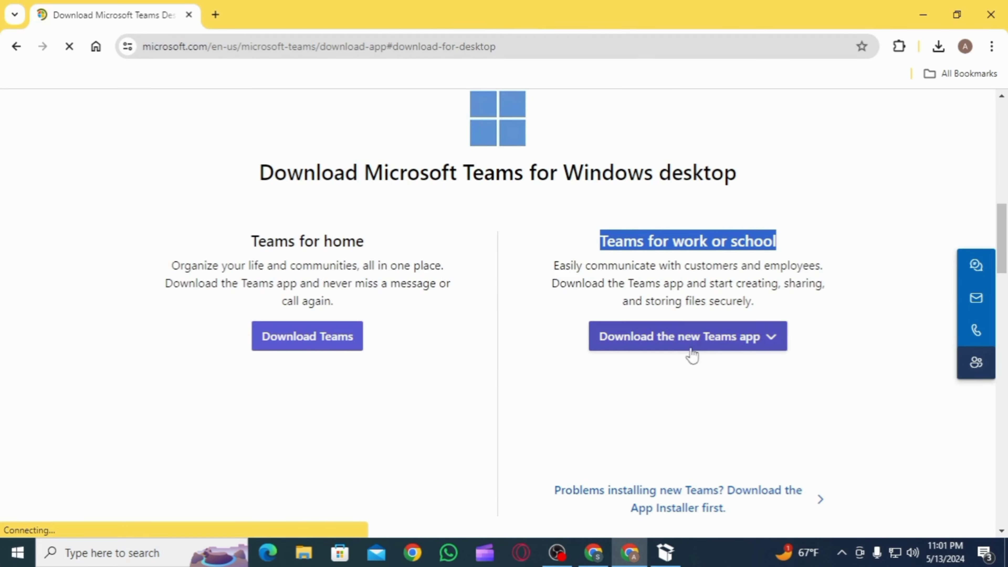
left_click(770, 337)
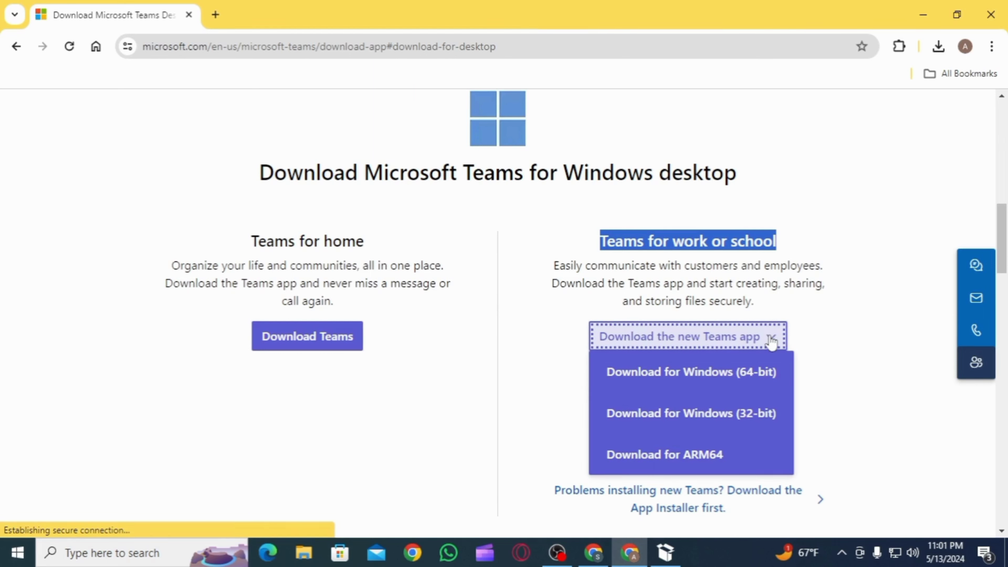
left_click(767, 471)
- Minimize Chrome and bring the Teams installer to the screen centre until it reaches the welcome screen
left_click(923, 15)
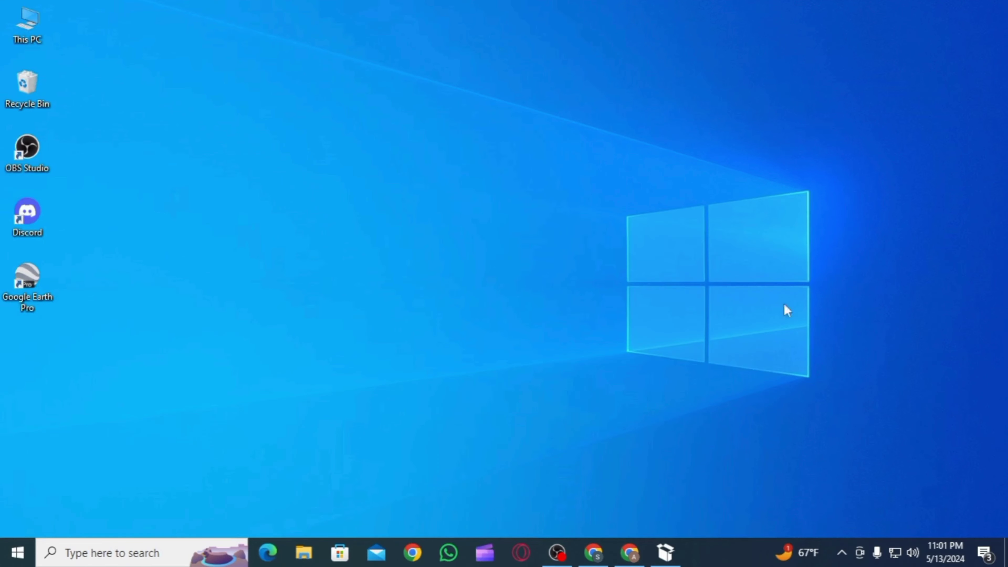
left_click(670, 558)
left_click(669, 558)
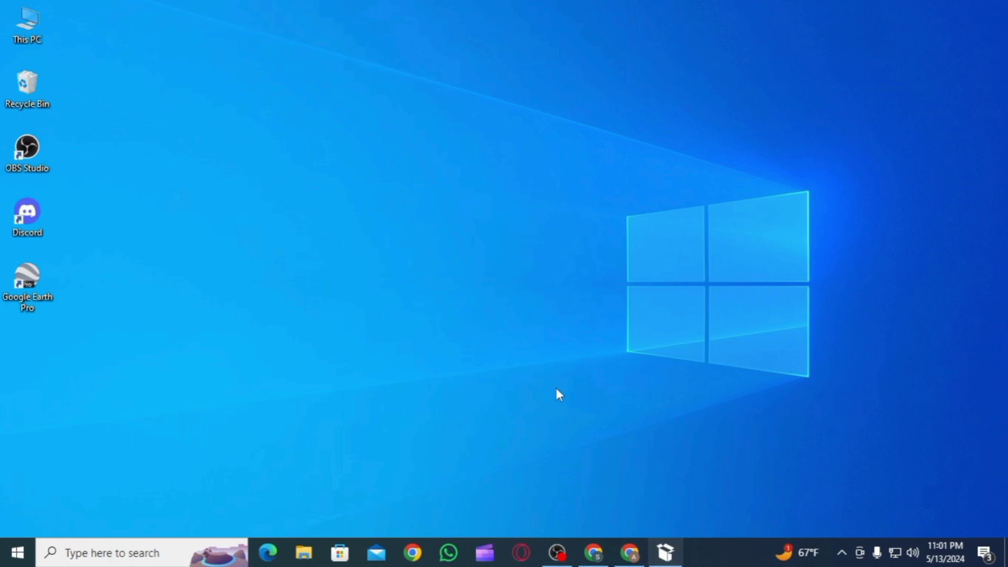
left_click_drag(348, 38, 506, 119)
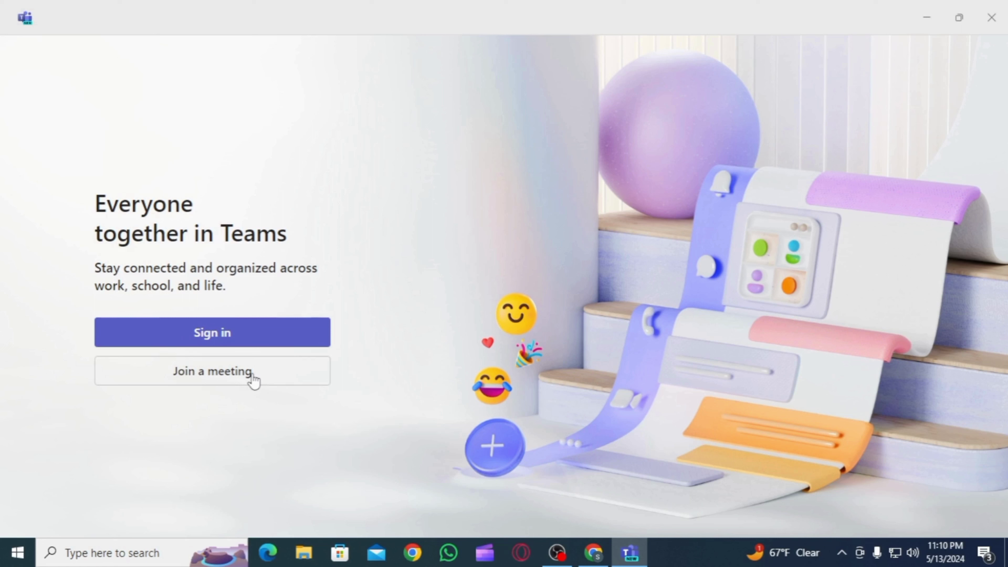
- Sign in to Teams by entering the account's e-mail address and continuing
left_click(251, 337)
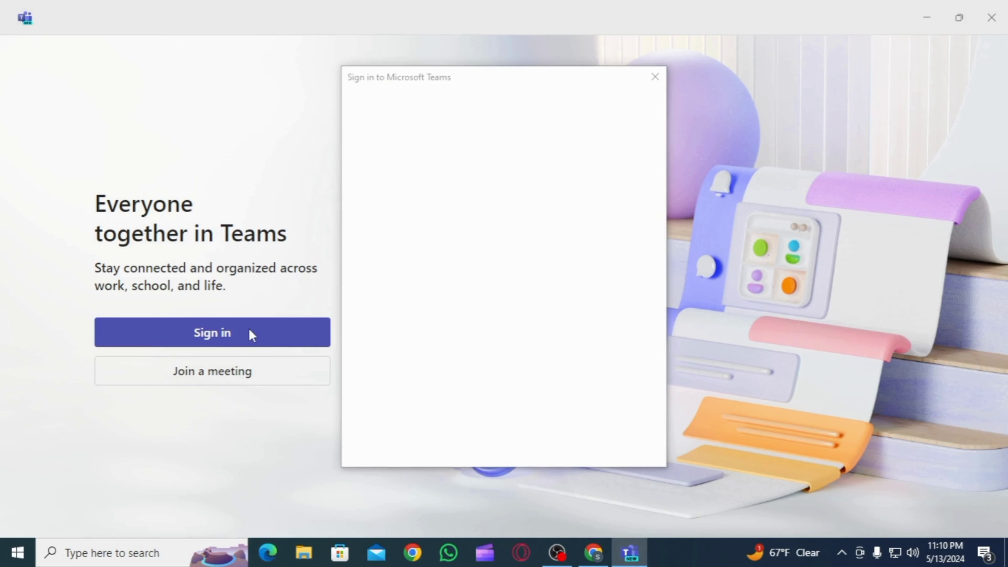
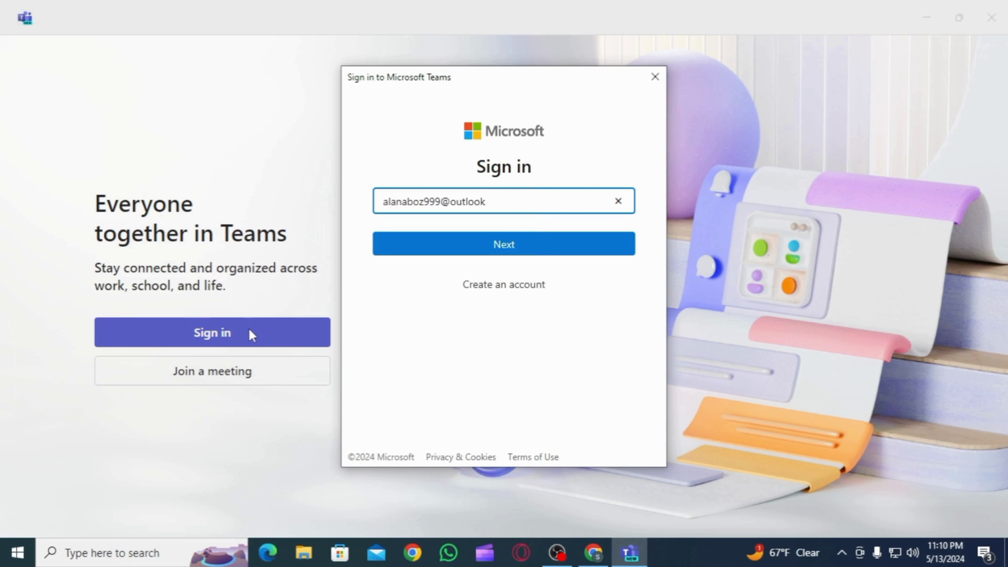
left_click(521, 251)
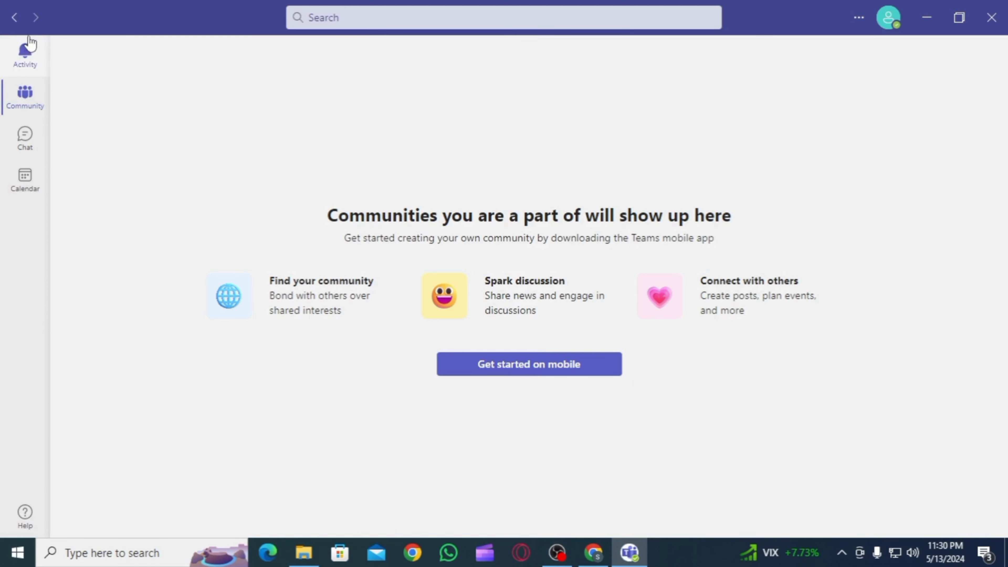
- Browse the Activity feed and Community page, then go to the Chat section
left_click(21, 63)
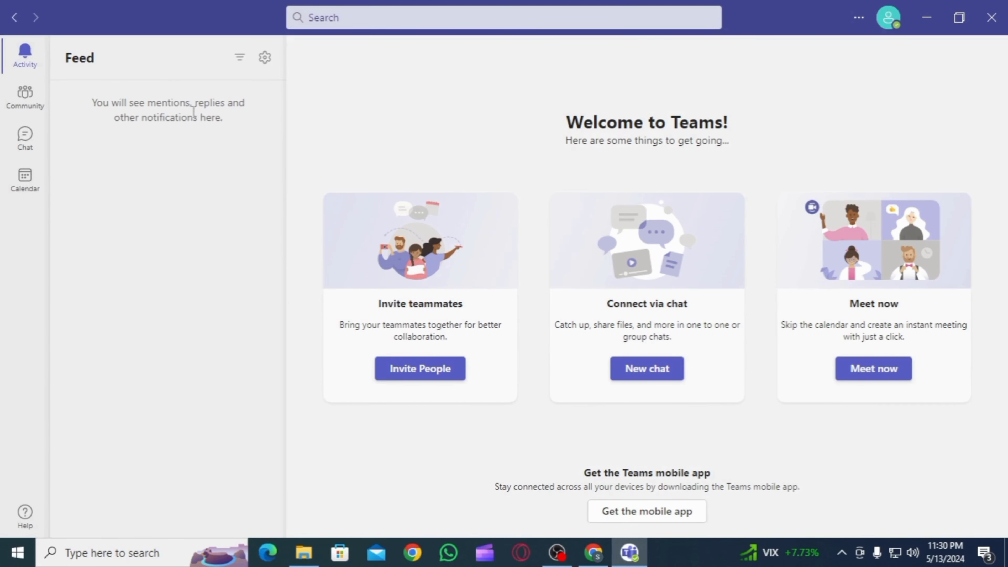
left_click_drag(219, 112, 89, 84)
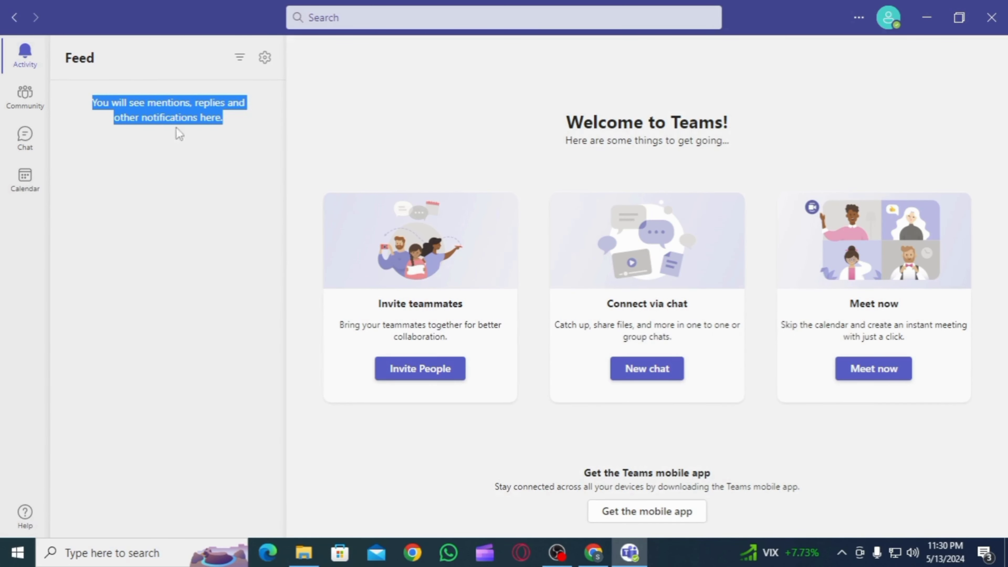
left_click(214, 135)
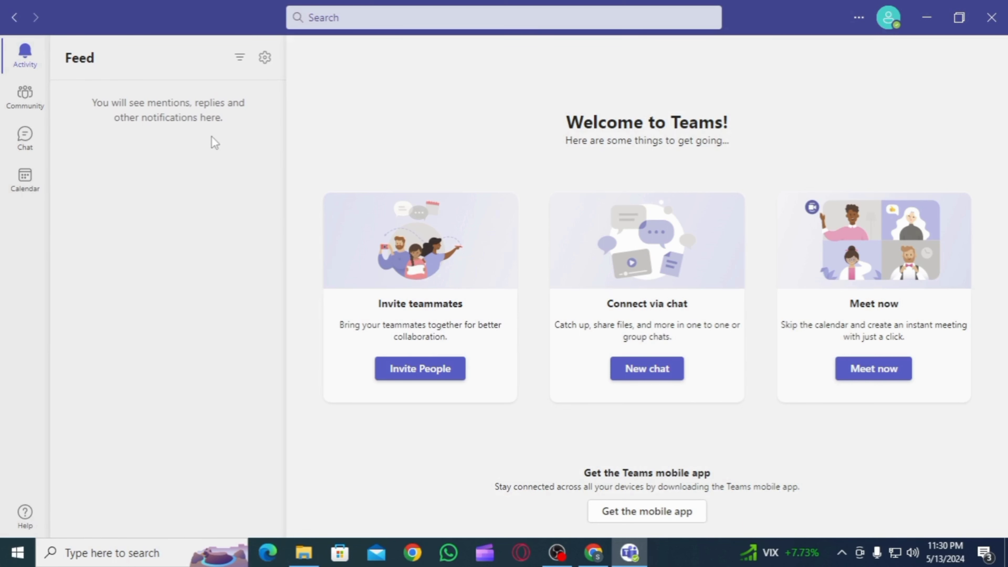
left_click(30, 103)
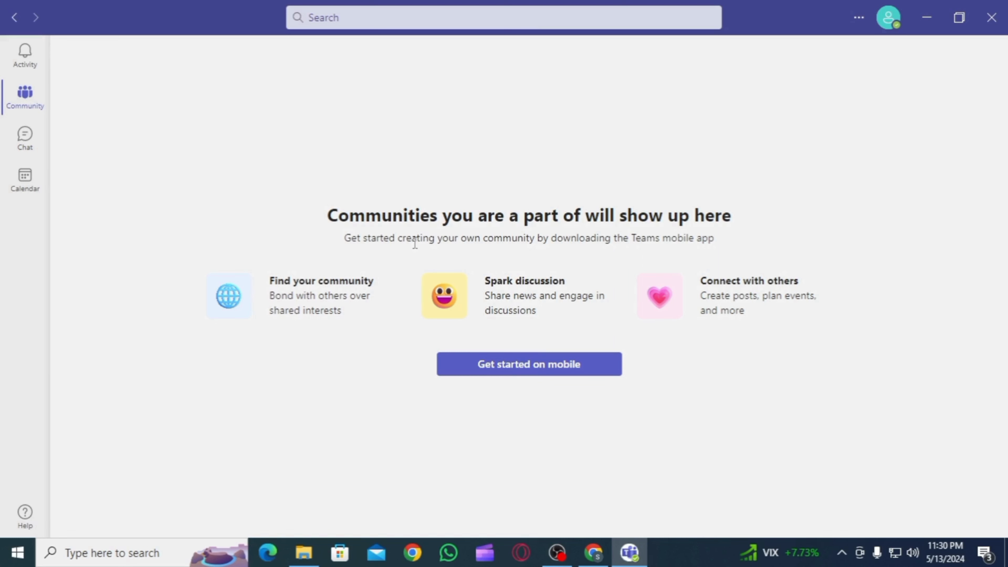
left_click_drag(344, 238, 725, 241)
triple_click(726, 240)
left_click(746, 239)
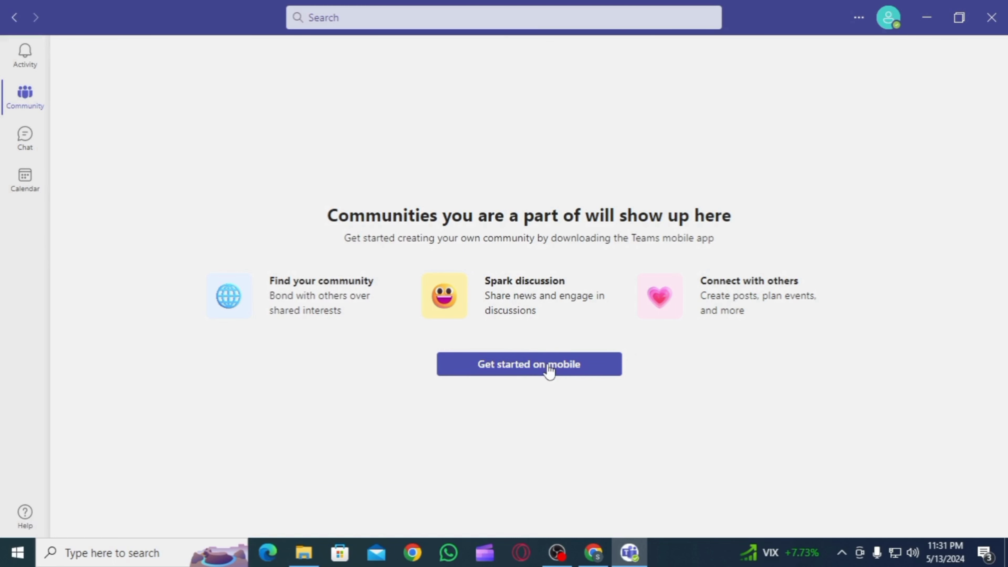
left_click(22, 147)
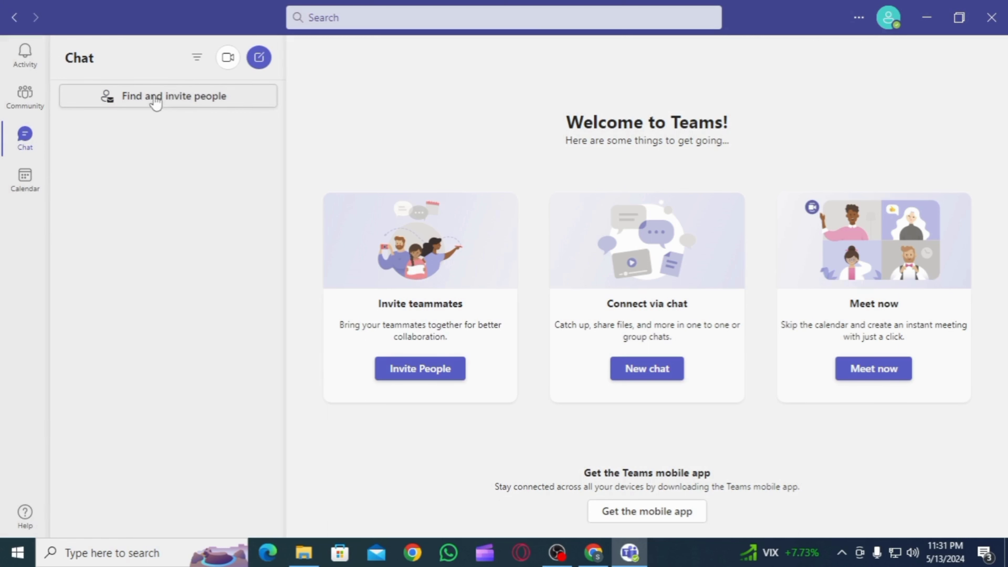
- Start a new chat and draft the message 'hi', leaving the recipient empty
left_click(174, 106)
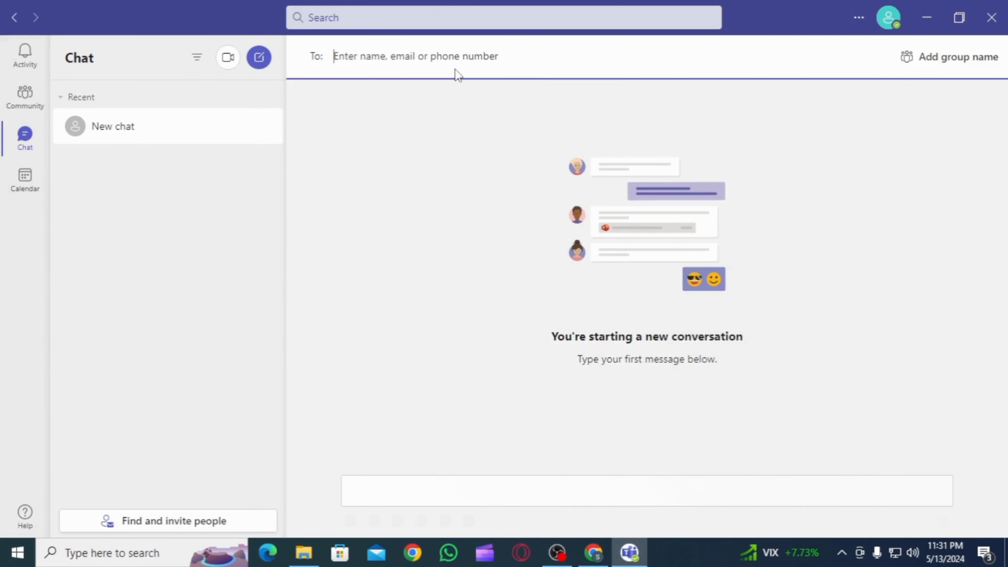
left_click(468, 495)
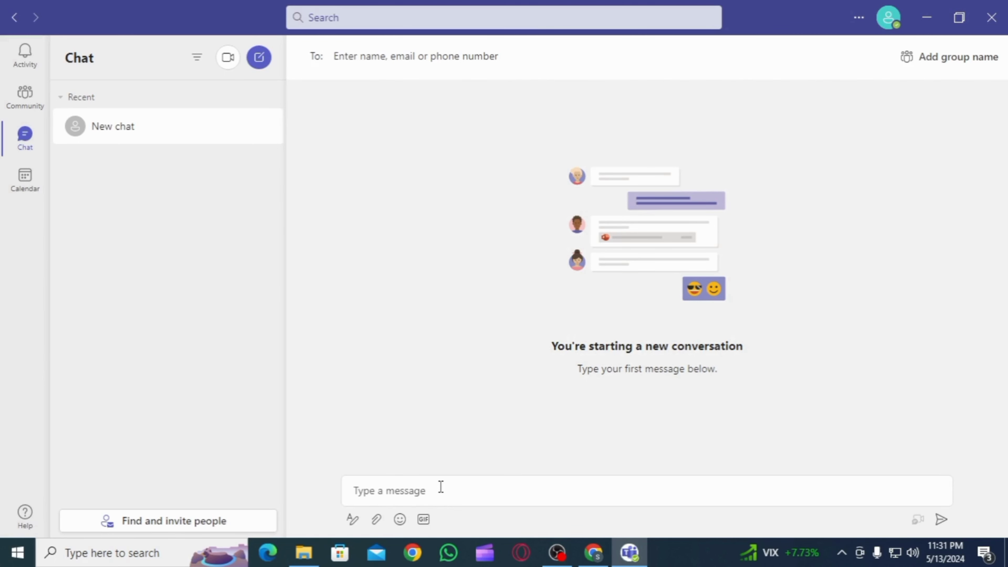
left_click(441, 487)
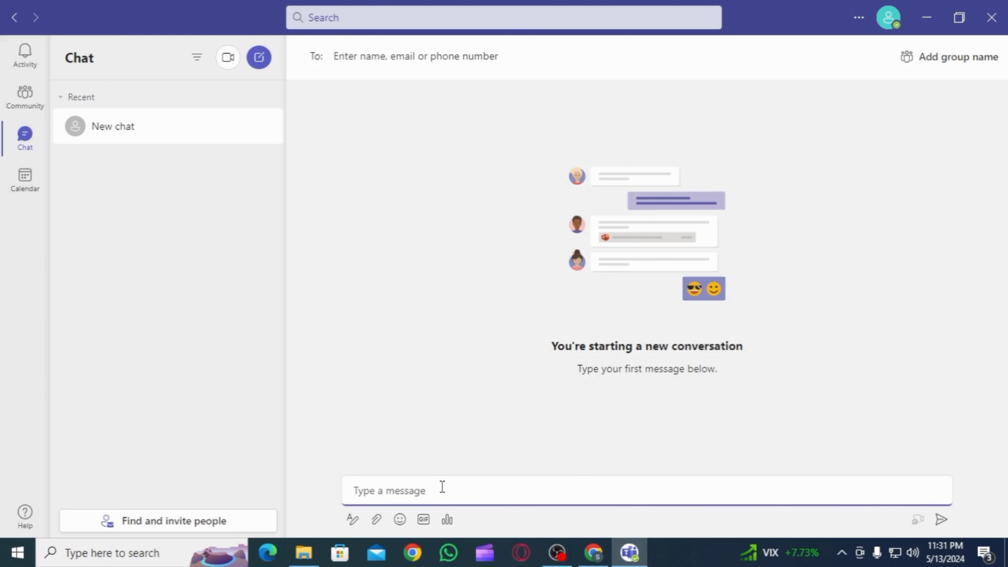
type("hi")
key("Return")
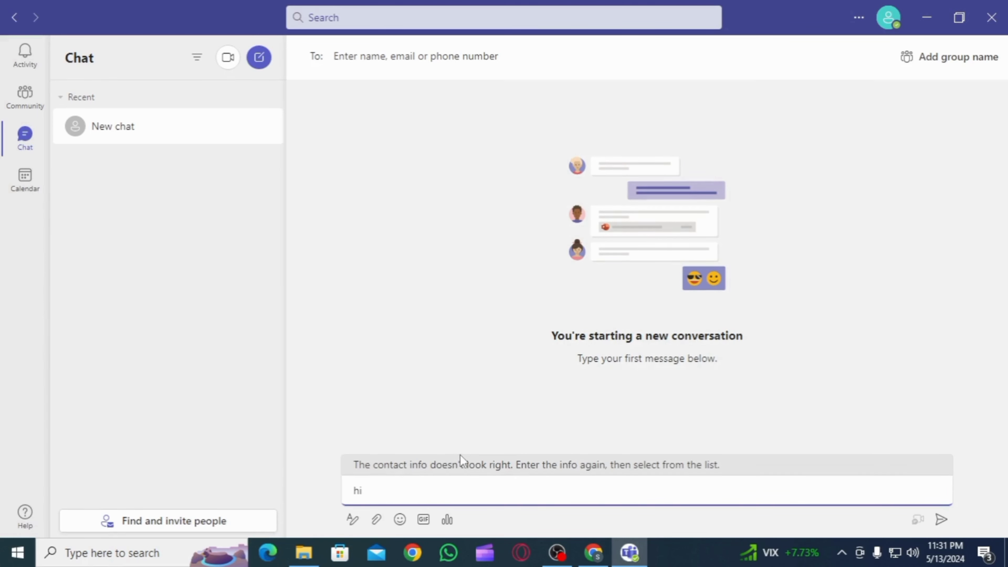
left_click(380, 64)
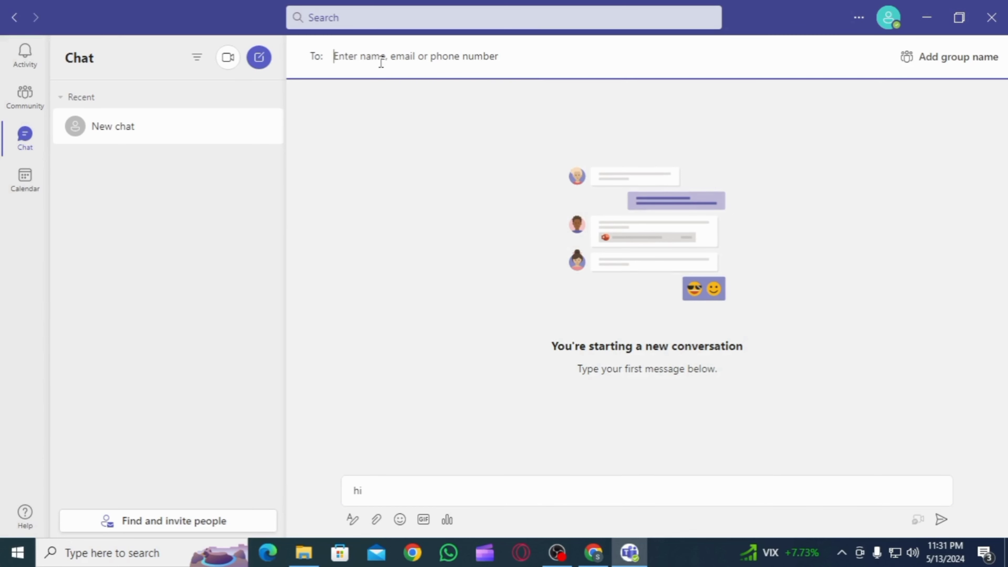
- Create a calendar meeting titled 'Test' with 'Discussion' as its details
left_click(24, 180)
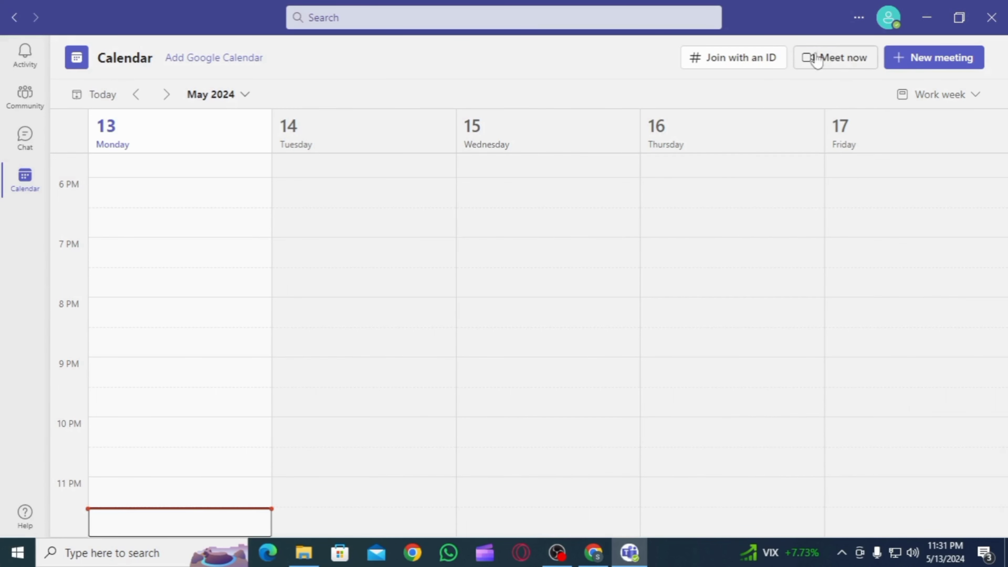
left_click(934, 63)
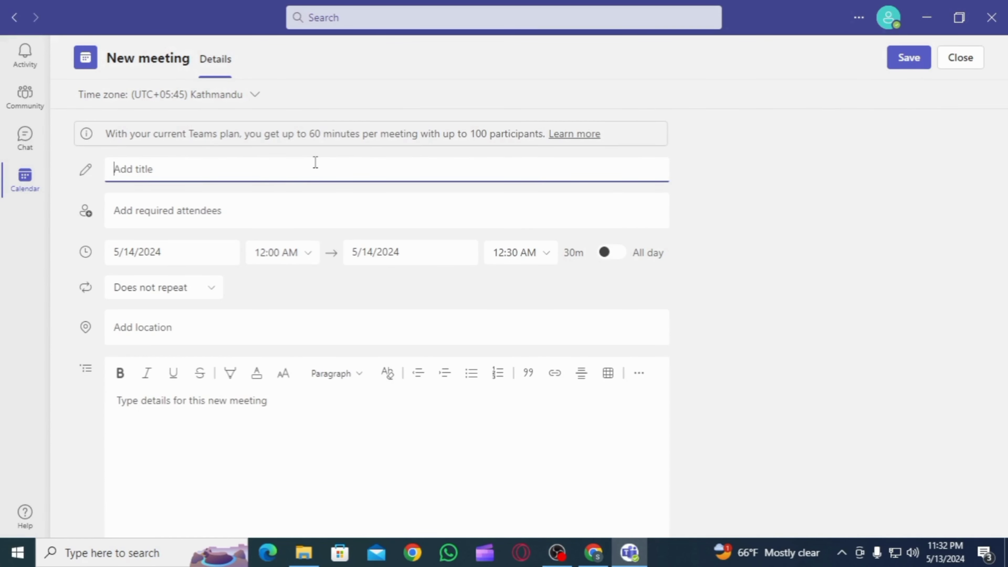
type("Test")
scroll(360, 135, "down", 1)
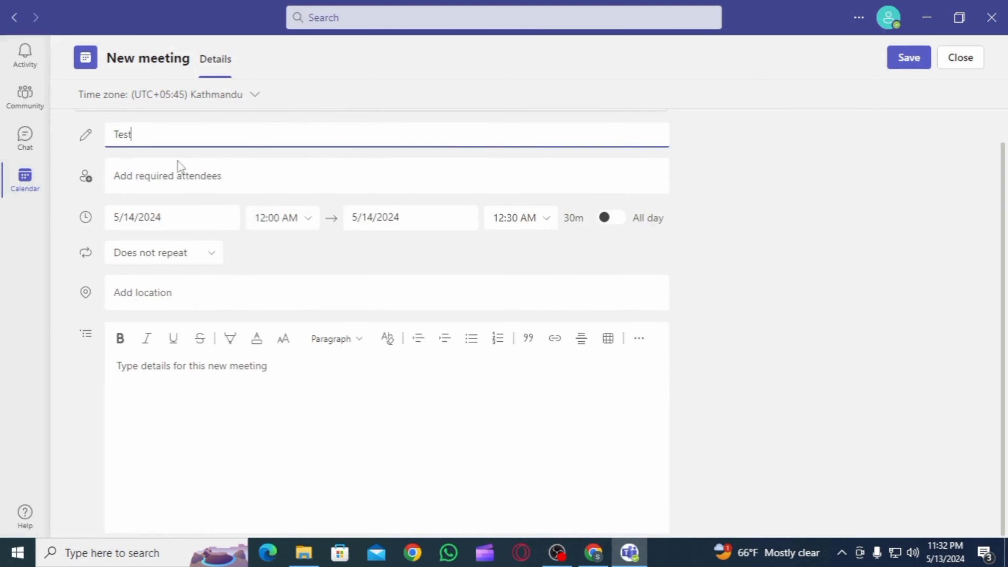
left_click(158, 176)
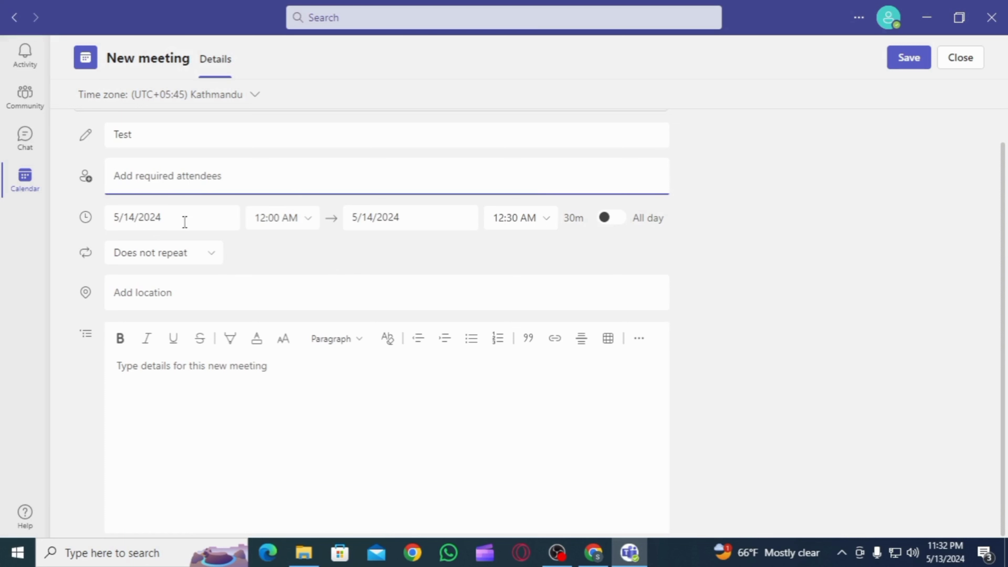
left_click(225, 359)
type("Discussion")
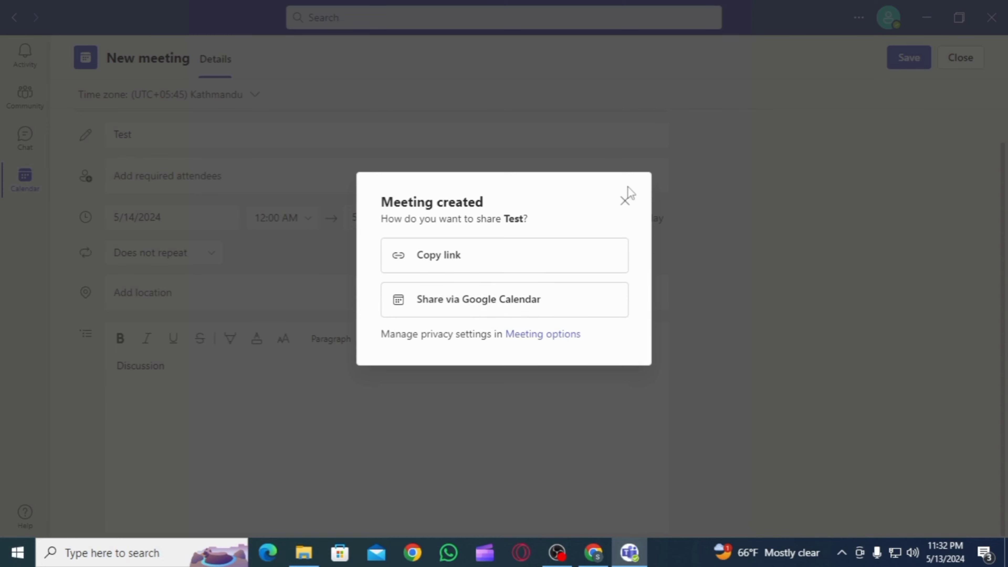
- Close the Meeting created confirmation for 'Test'
left_click(625, 200)
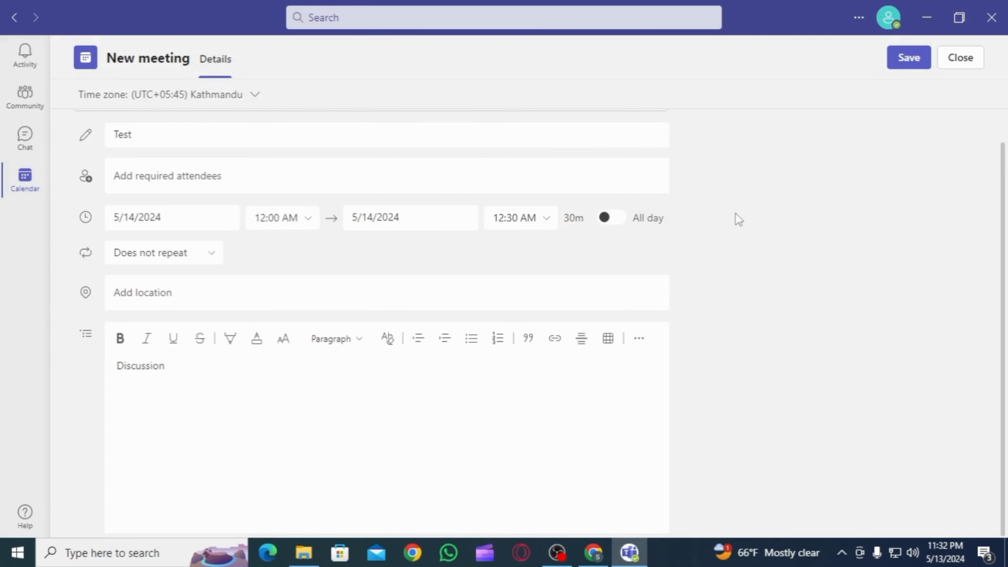